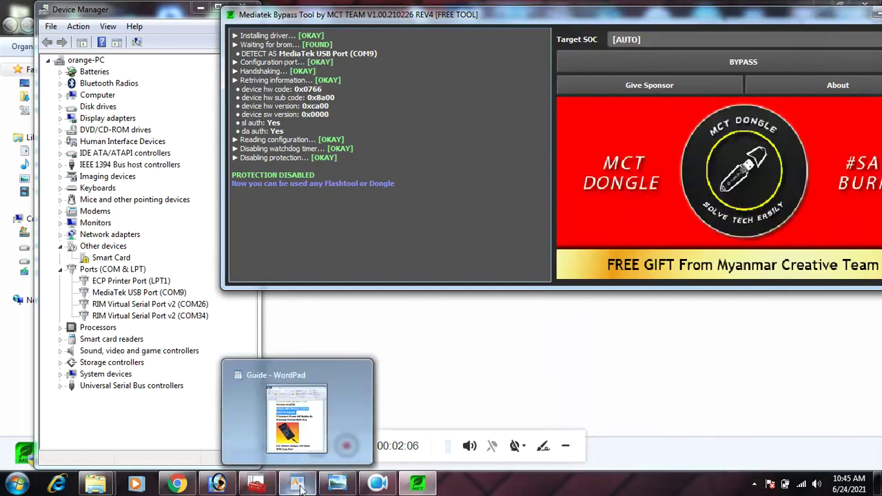
Highlight instruction 6 in the WordPad guide and check the MediaTek USB port under Ports in Device Manager
{"action": "left_click", "coordinate": [298, 484]}
{"action": "left_click_drag", "start_coordinate": [540, 219], "coordinate": [738, 249]}
{"action": "left_click_drag", "start_coordinate": [866, 231], "coordinate": [867, 334]}
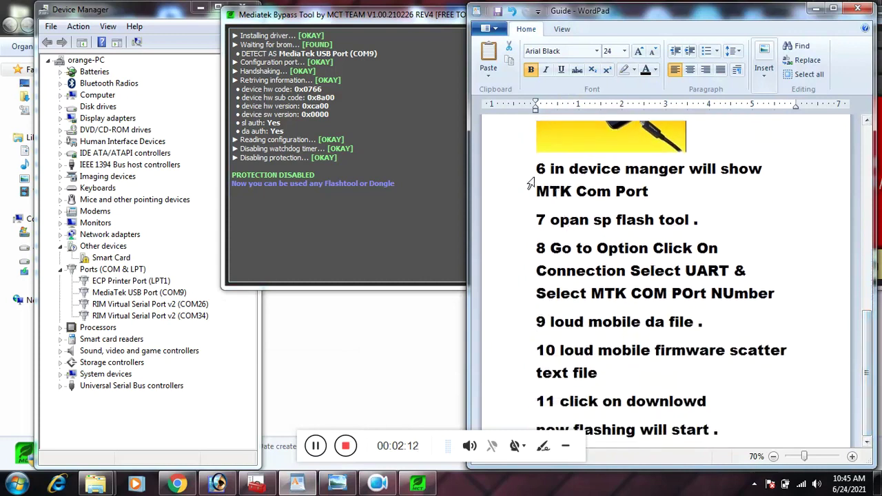
{"action": "left_click_drag", "start_coordinate": [536, 169], "coordinate": [694, 195]}
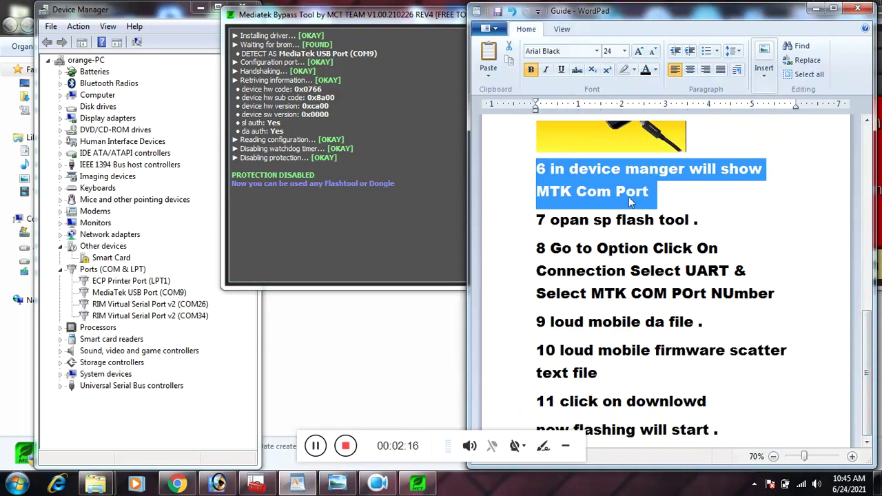
{"action": "left_click", "coordinate": [179, 297]}
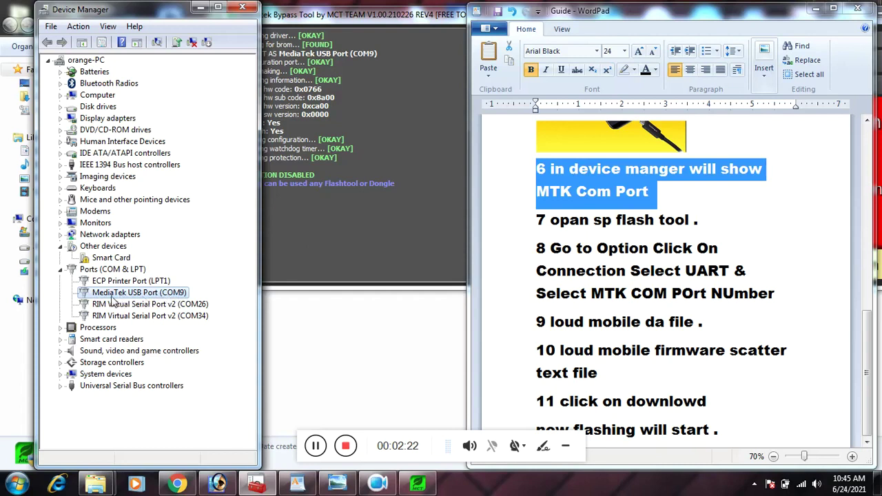
Following guide instruction 7, launch flash_tool from the SP_Flash_Tool_v5.2020_Win folder and cancel its startup processing
{"action": "left_click", "coordinate": [541, 221]}
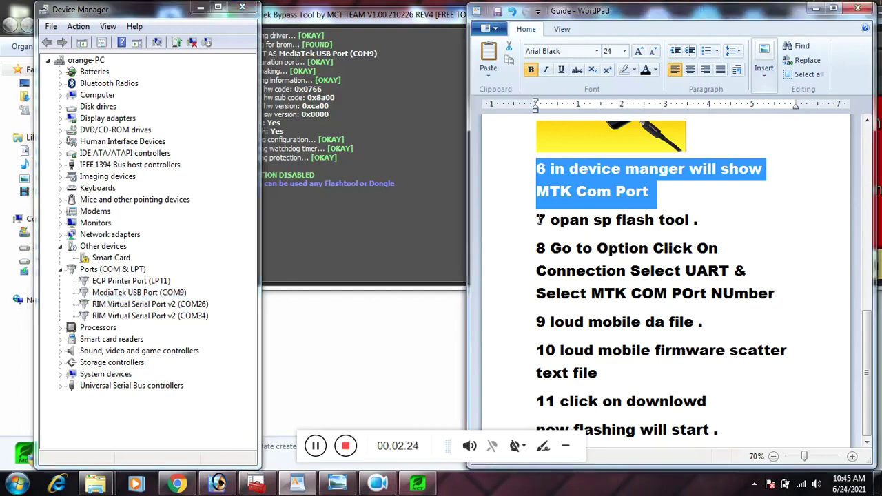
{"action": "left_click", "coordinate": [541, 221]}
{"action": "left_click_drag", "start_coordinate": [542, 221], "coordinate": [703, 222]}
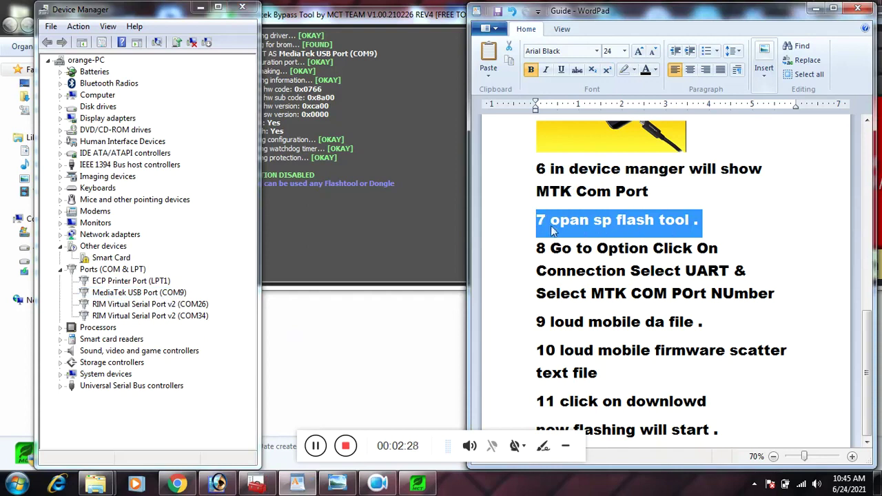
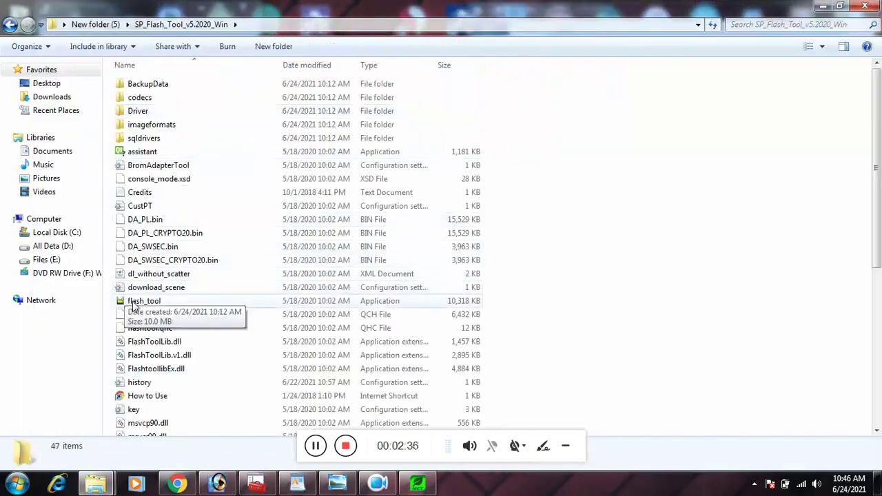
{"action": "double_click", "coordinate": [141, 301]}
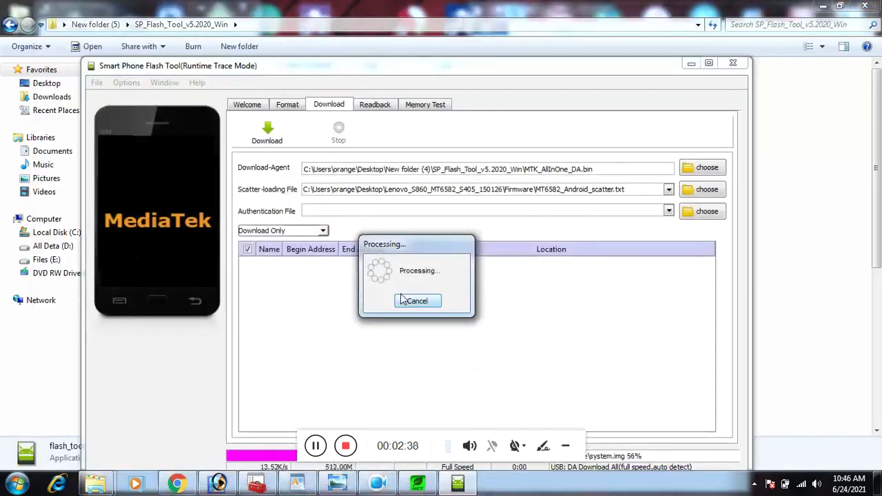
{"action": "left_click", "coordinate": [402, 301]}
{"action": "left_click_drag", "start_coordinate": [355, 74], "coordinate": [280, 20]}
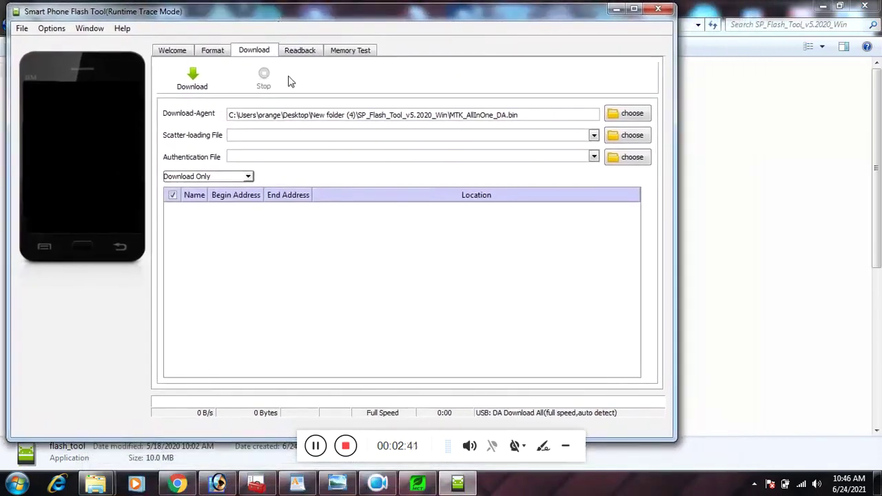
Following guide instruction 8, switch the flash tool's connection setting to UART
{"action": "left_click", "coordinate": [298, 485]}
{"action": "left_click_drag", "start_coordinate": [538, 248], "coordinate": [719, 250]}
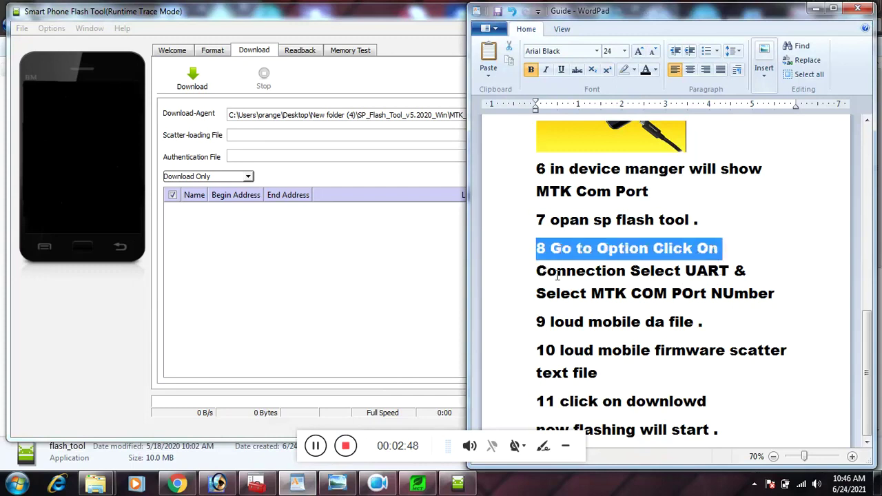
{"action": "left_click_drag", "start_coordinate": [537, 271], "coordinate": [749, 274]}
{"action": "left_click", "coordinate": [533, 295]}
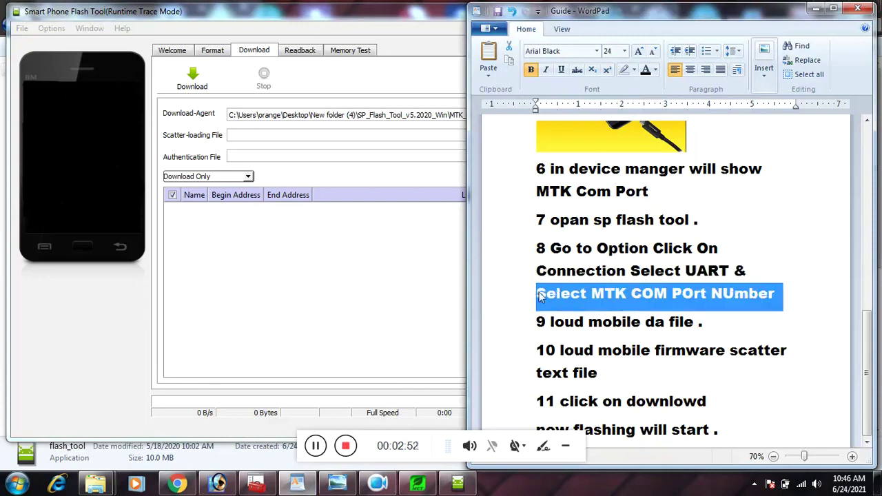
{"action": "left_click", "coordinate": [310, 291]}
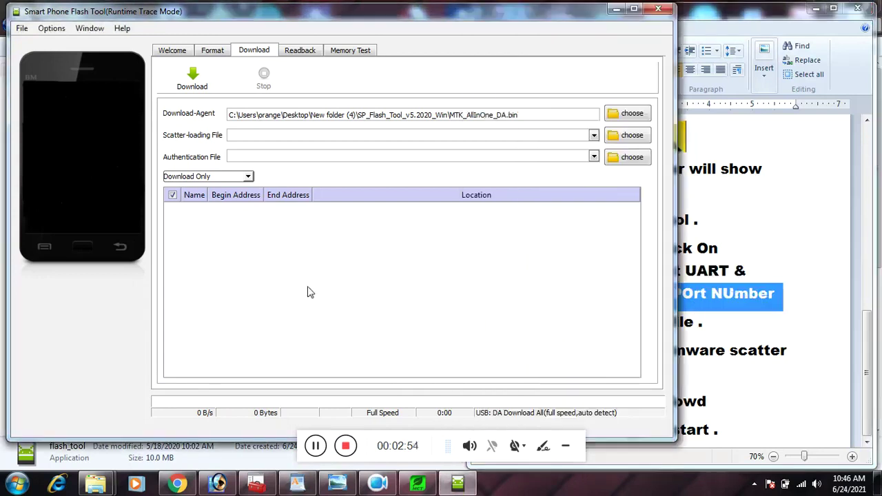
{"action": "left_click", "coordinate": [51, 28]}
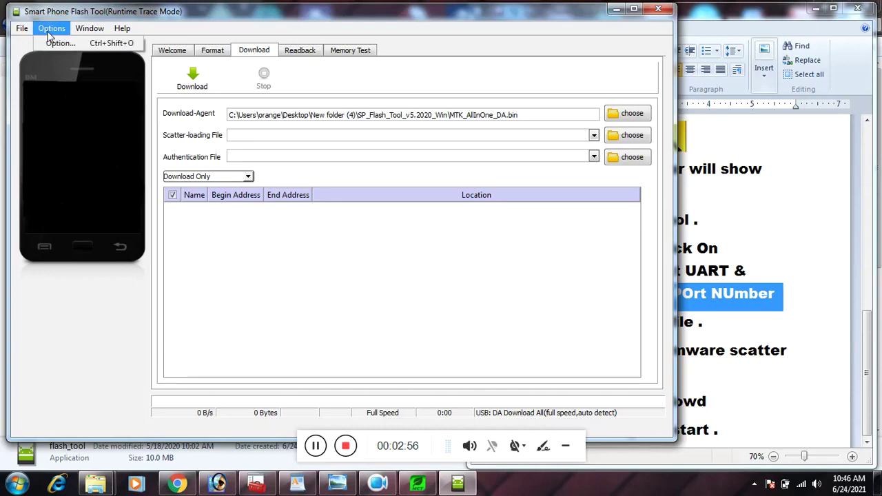
{"action": "left_click", "coordinate": [56, 44]}
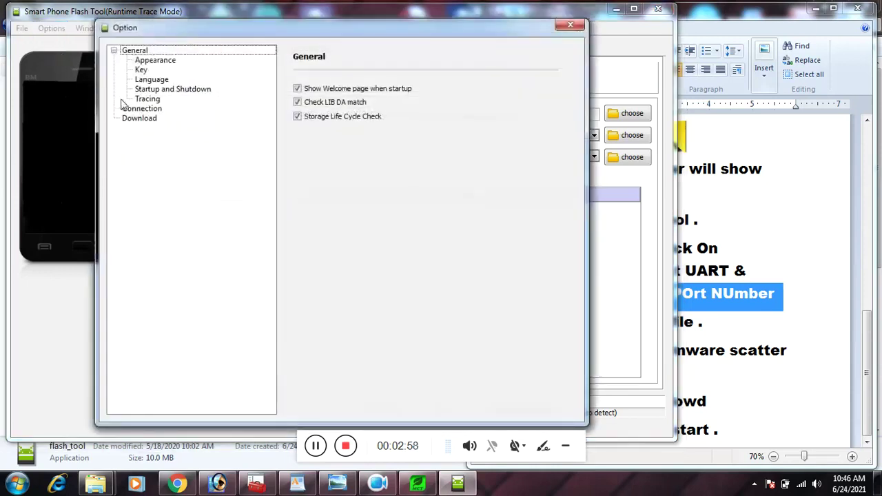
{"action": "left_click", "coordinate": [141, 110]}
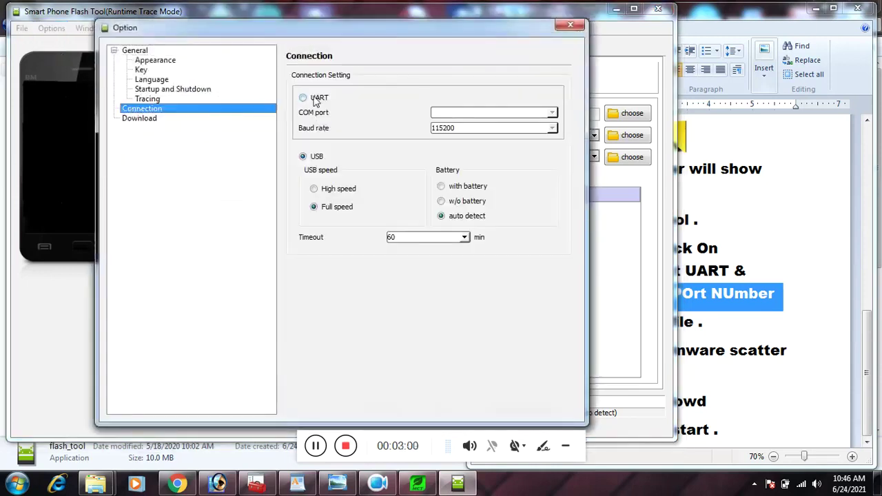
{"action": "left_click", "coordinate": [316, 100]}
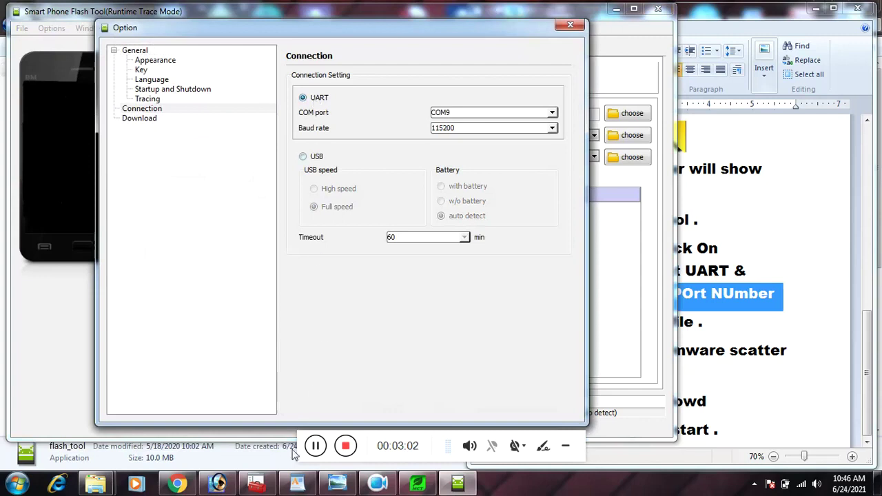
Check the MediaTek port in Device Manager, select COM9 for the UART connection and set the baud rate to 921600
{"action": "left_click", "coordinate": [238, 422]}
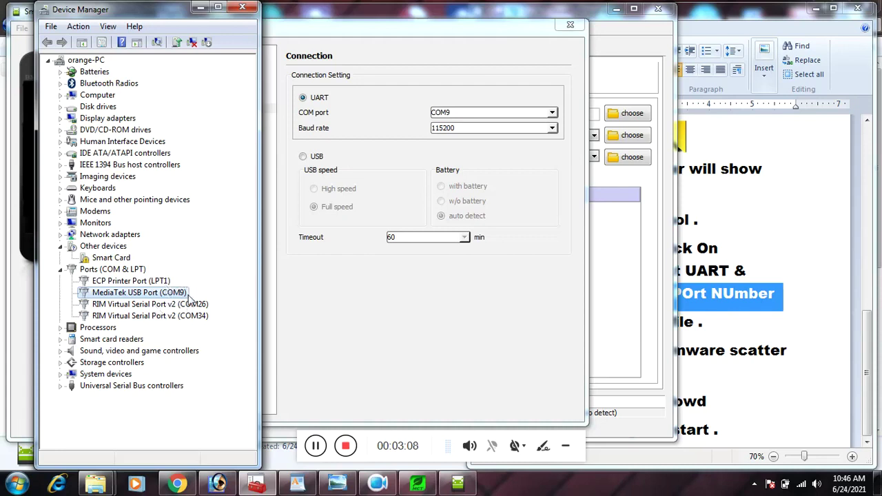
{"action": "left_click", "coordinate": [448, 115]}
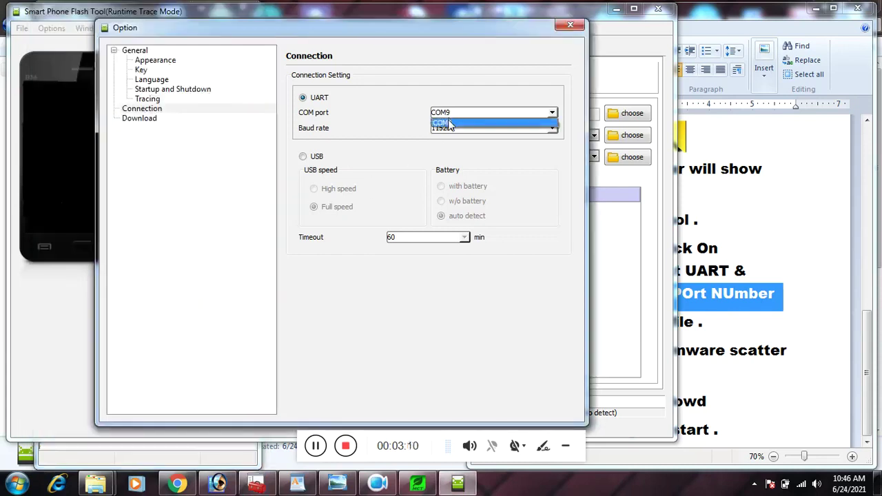
{"action": "left_click", "coordinate": [448, 123]}
{"action": "left_click", "coordinate": [448, 128]}
{"action": "left_click", "coordinate": [446, 141]}
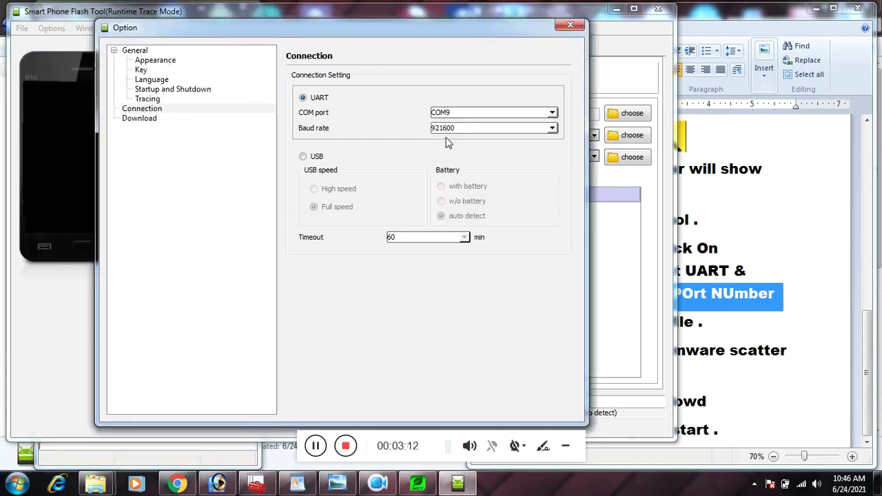
{"action": "left_click", "coordinate": [569, 26]}
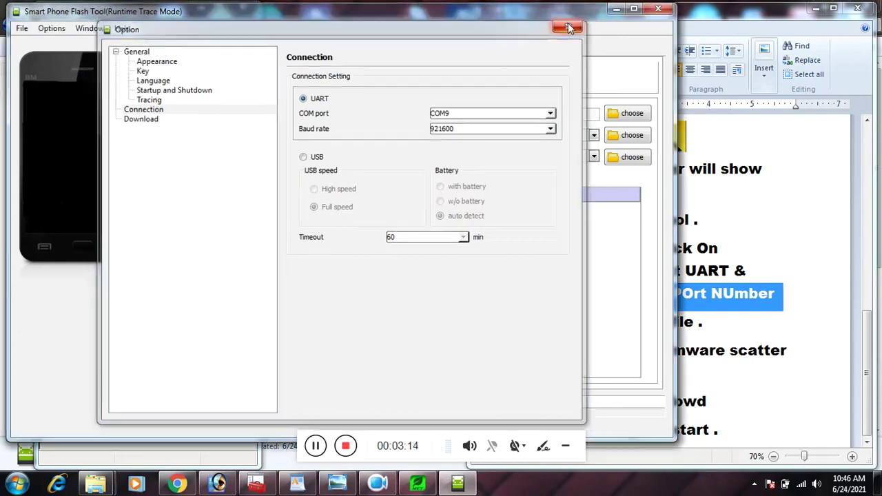
Following guide instruction 9, load DA File.bin from the DA File folder in New folder (5) on the Desktop as the Download-Agent
{"action": "left_click", "coordinate": [741, 19]}
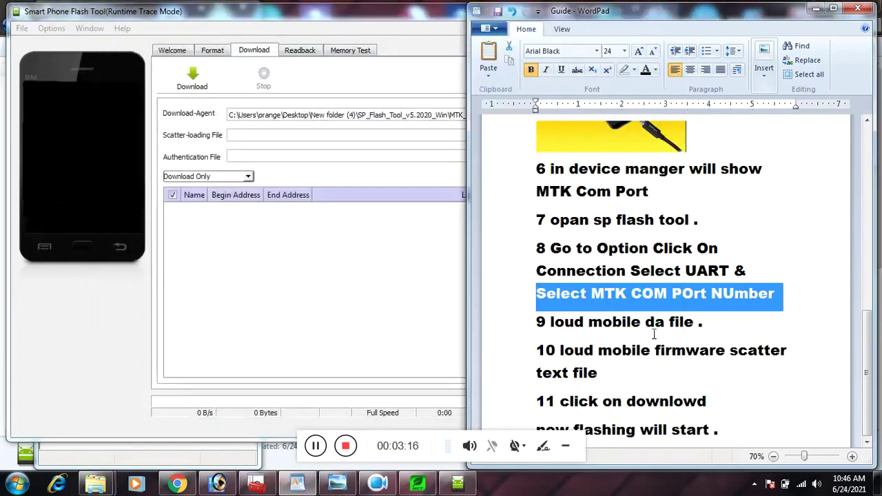
{"action": "left_click", "coordinate": [539, 322]}
{"action": "mouse_move", "coordinate": [540, 321]}
{"action": "left_mouse_down"}
{"action": "mouse_move", "coordinate": [694, 323]}
{"action": "mouse_move", "coordinate": [531, 323]}
{"action": "left_mouse_up"}
{"action": "left_click", "coordinate": [685, 324]}
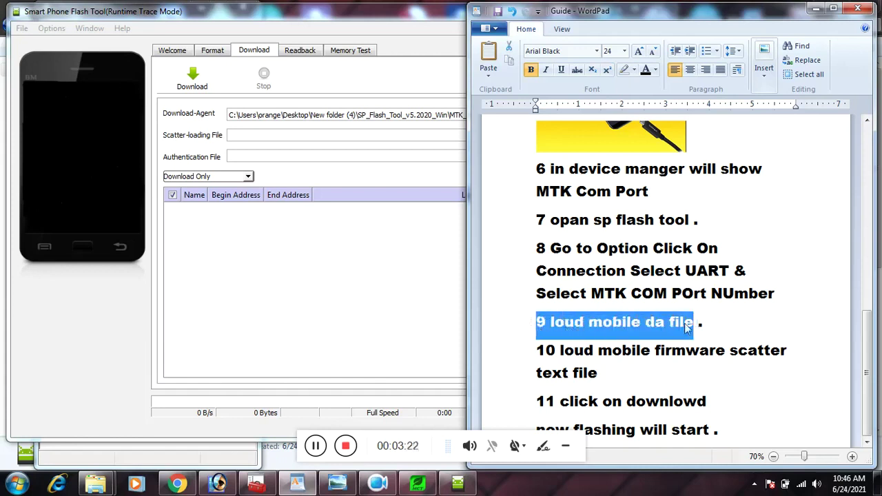
{"action": "left_click", "coordinate": [313, 307]}
{"action": "left_click", "coordinate": [623, 115]}
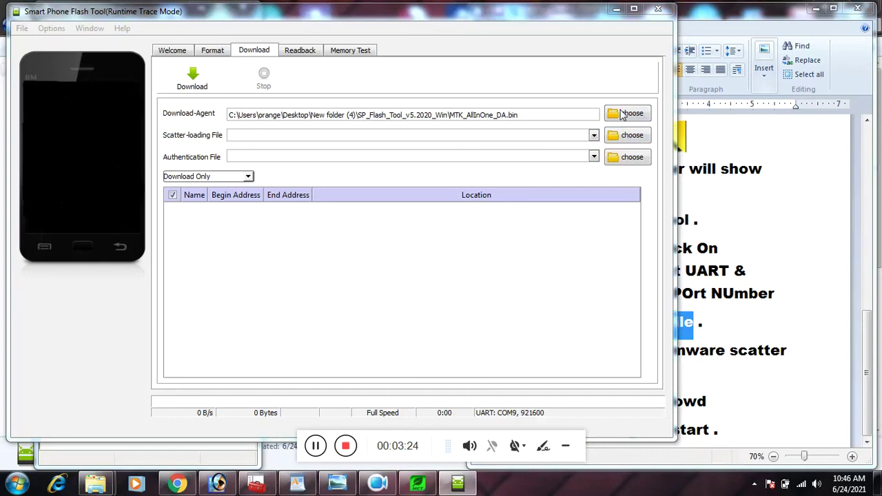
{"action": "left_click", "coordinate": [105, 51]}
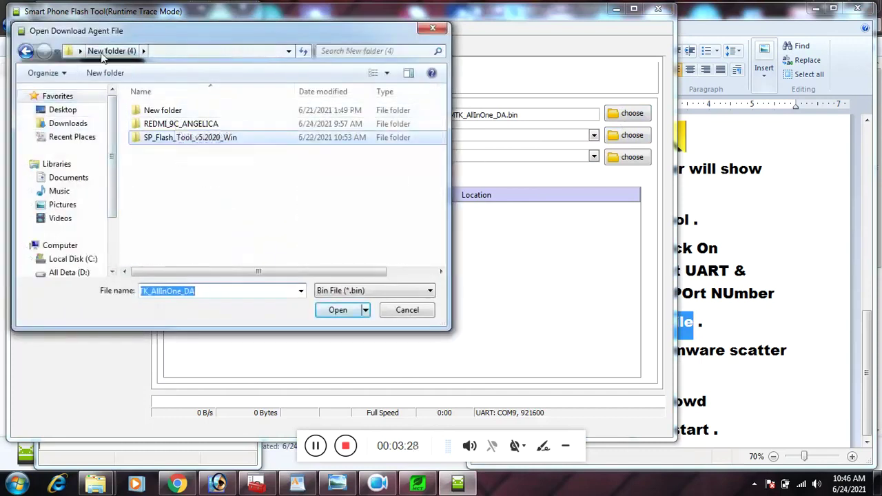
{"action": "left_click", "coordinate": [62, 111]}
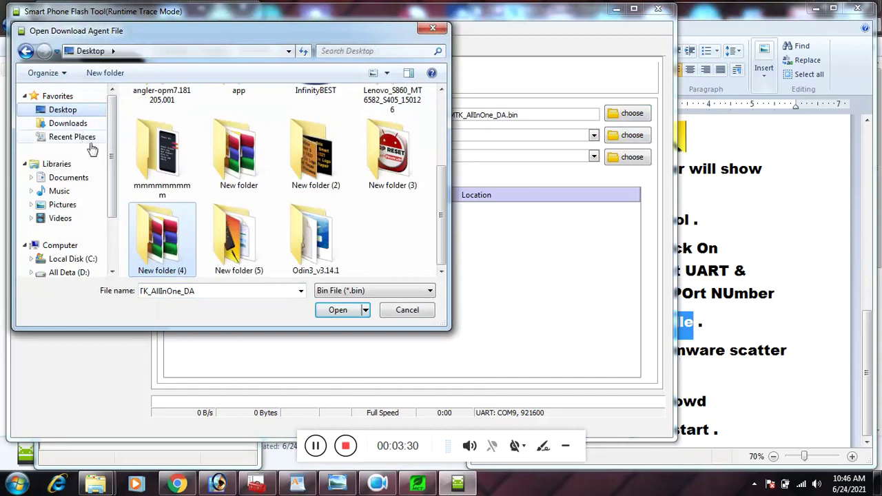
{"action": "double_click", "coordinate": [217, 243]}
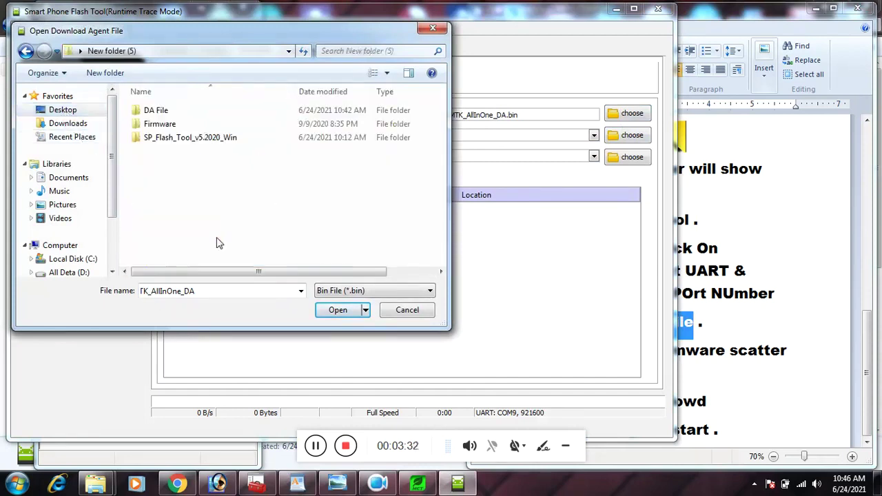
{"action": "double_click", "coordinate": [156, 114]}
{"action": "left_click", "coordinate": [163, 115]}
{"action": "double_click", "coordinate": [164, 117]}
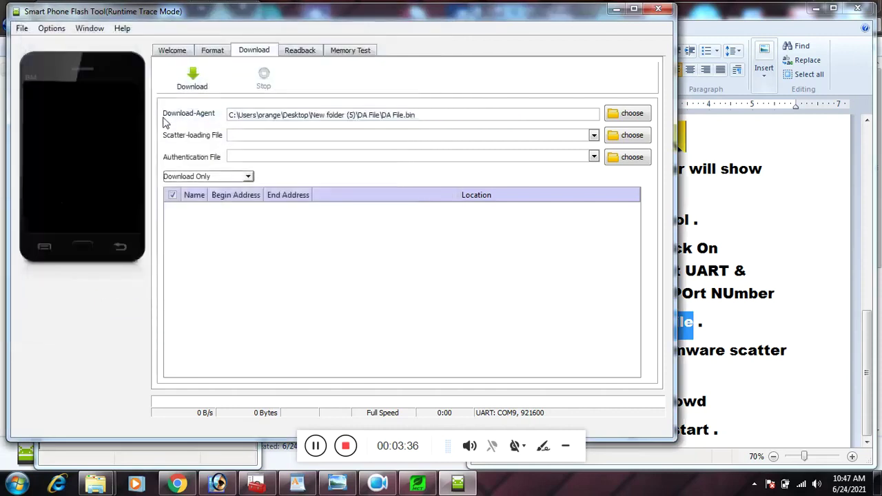
Following guide instruction 10, load MT6765_Android_scatter.txt from the Firmware folder in New folder (5) as the scatter-loading file
{"action": "key", "text": "alt+Tab"}
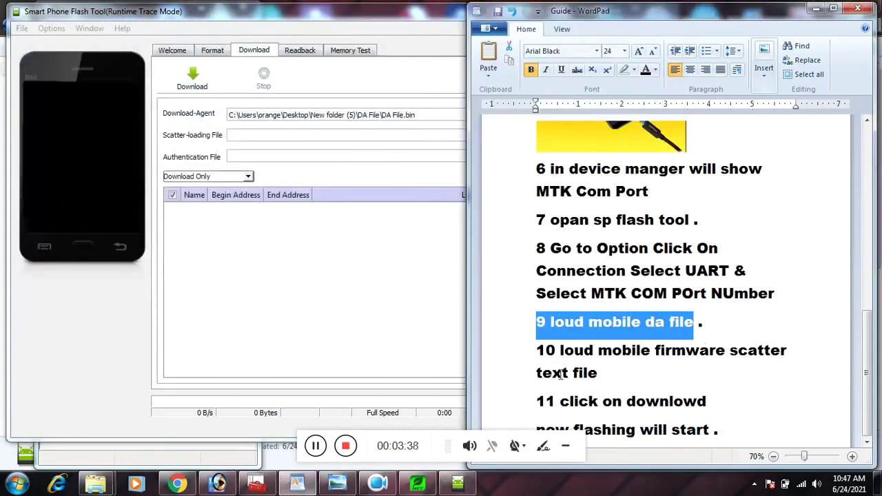
{"action": "left_click", "coordinate": [544, 354]}
{"action": "left_click_drag", "start_coordinate": [539, 350], "coordinate": [595, 375]}
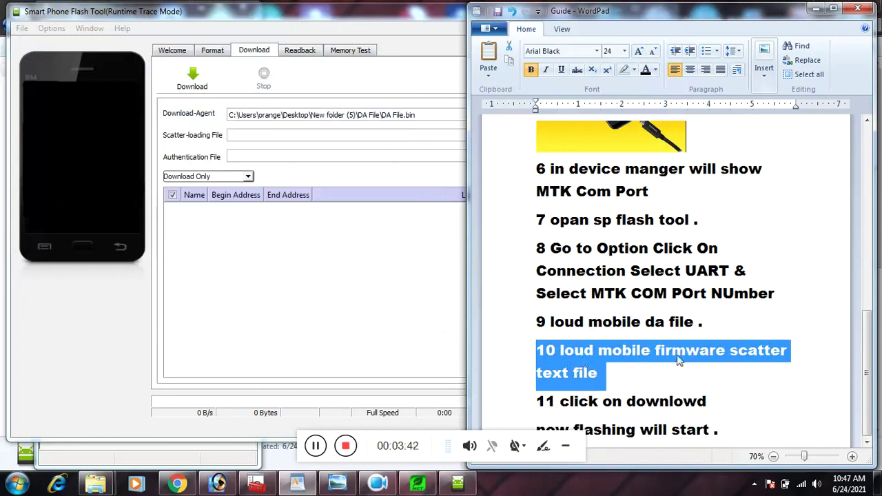
{"action": "left_click", "coordinate": [311, 227]}
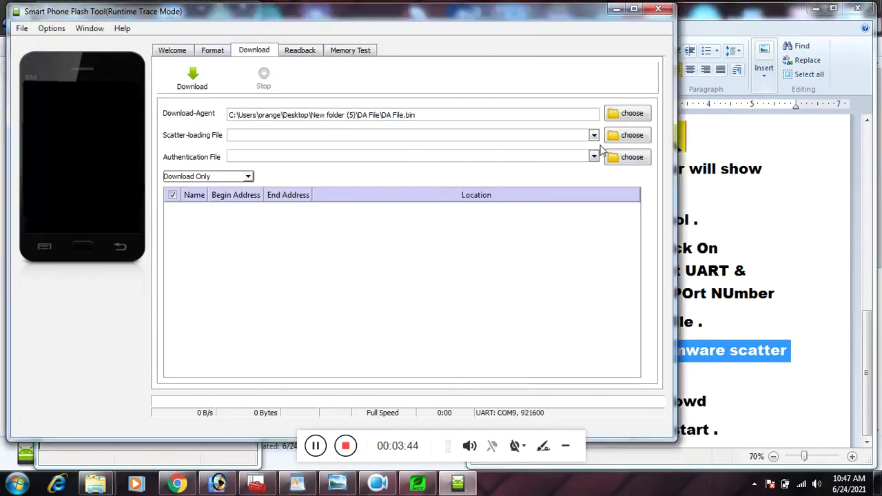
{"action": "left_click", "coordinate": [624, 136]}
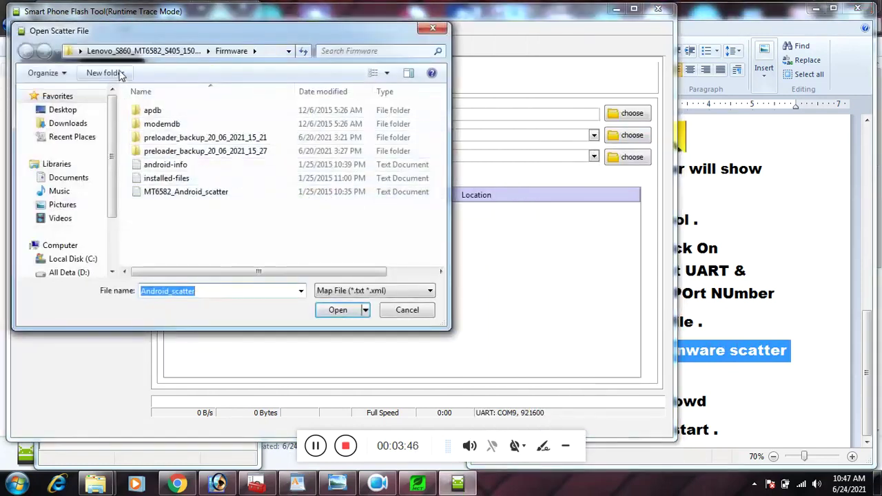
{"action": "left_click", "coordinate": [63, 110]}
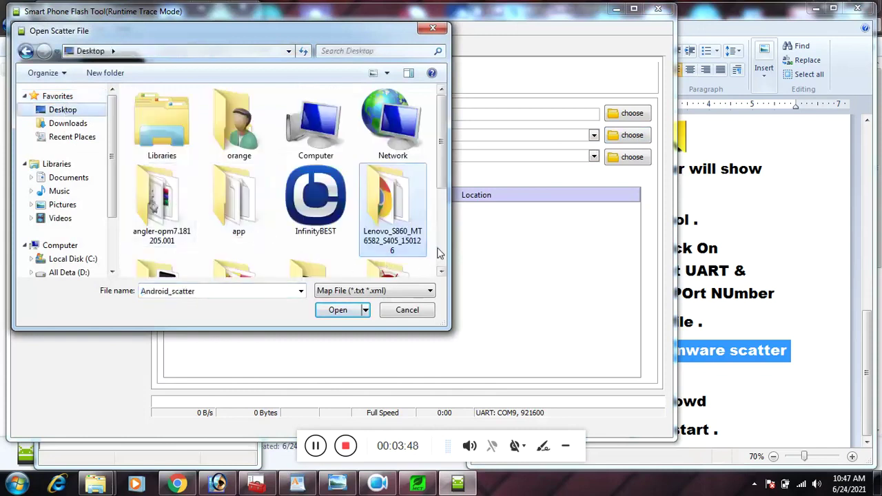
{"action": "scroll", "coordinate": [280, 243], "scroll_direction": "down", "scroll_amount": 2}
{"action": "double_click", "coordinate": [253, 238]}
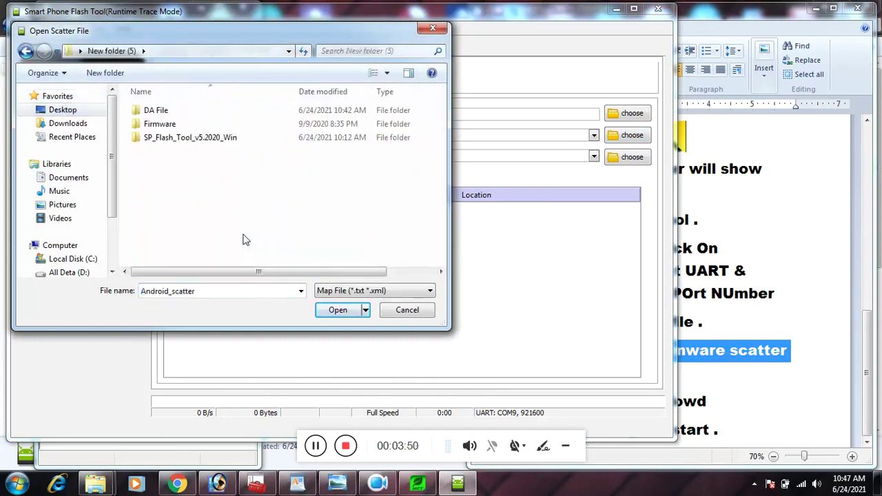
{"action": "double_click", "coordinate": [156, 125]}
{"action": "double_click", "coordinate": [144, 126]}
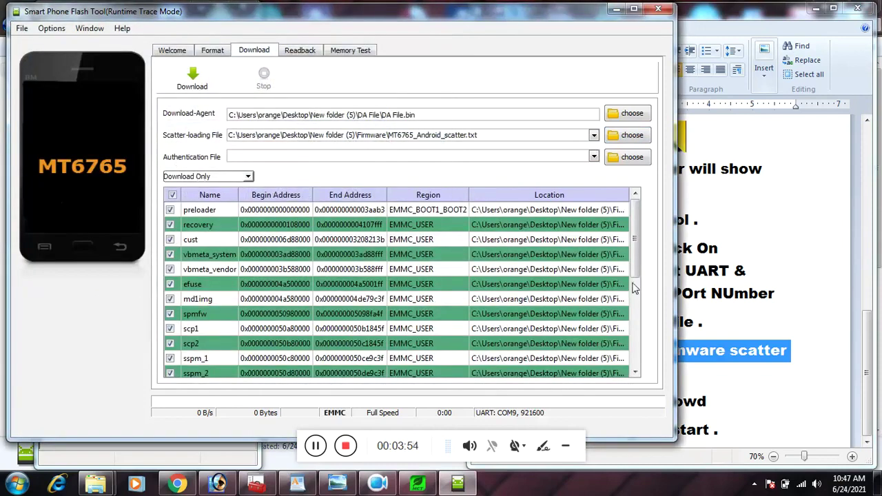
Highlight instruction 11 about starting the download in the WordPad guide
{"action": "left_click", "coordinate": [868, 338]}
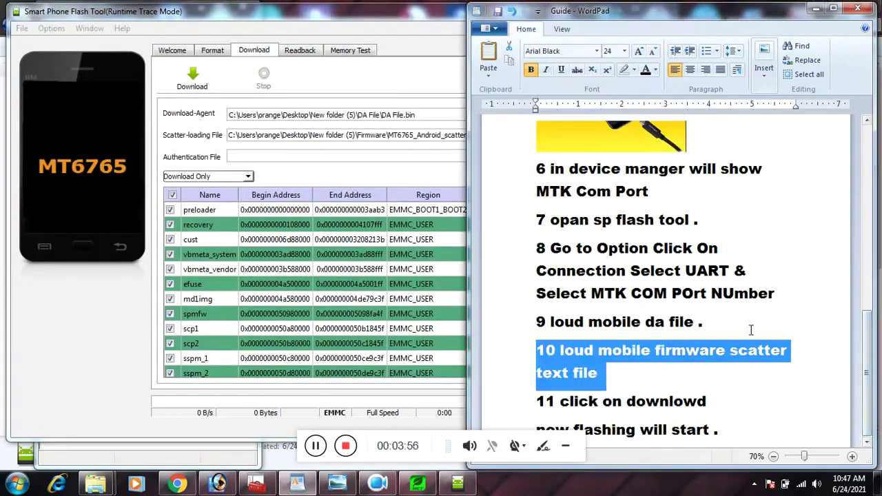
{"action": "left_click_drag", "start_coordinate": [329, 456], "coordinate": [256, 459]}
{"action": "left_click_drag", "start_coordinate": [536, 402], "coordinate": [733, 404]}
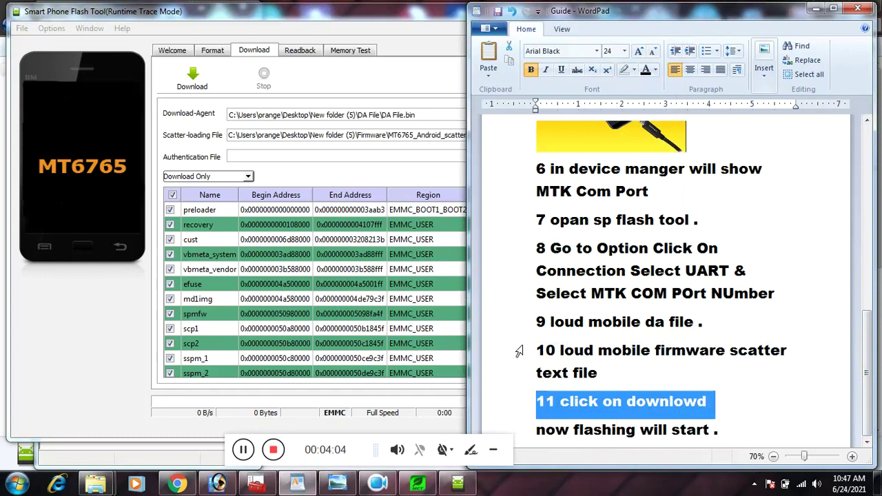
Flash all listed MT6765 partitions to the phone in Download Only mode and dismiss the completion dialog
{"action": "left_click", "coordinate": [345, 14]}
{"action": "left_click_drag", "start_coordinate": [288, 14], "coordinate": [466, 11]}
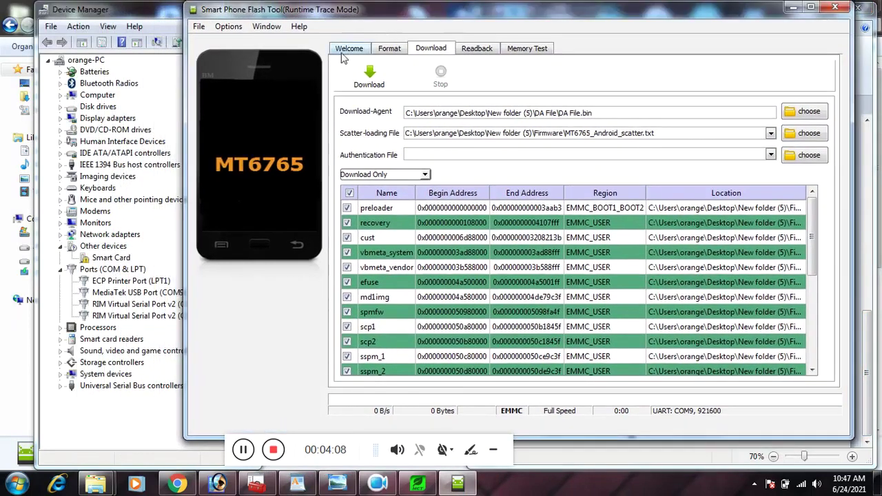
{"action": "left_click", "coordinate": [369, 76]}
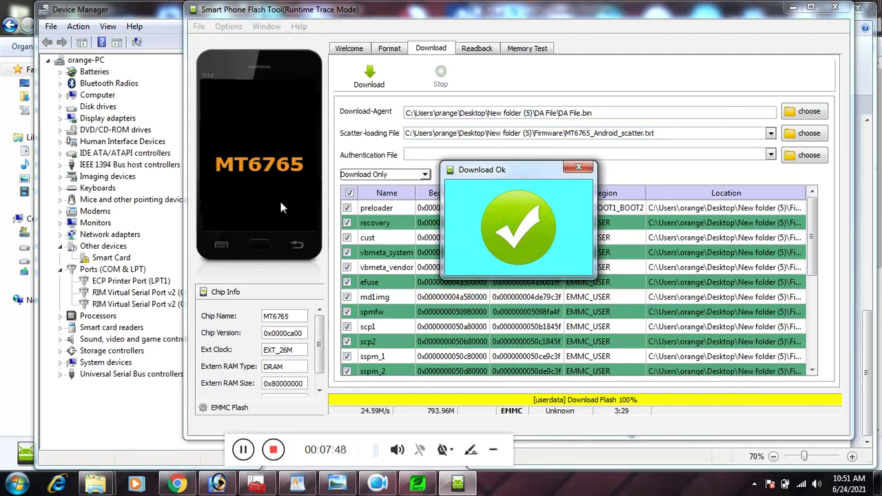
{"action": "left_click", "coordinate": [579, 168]}
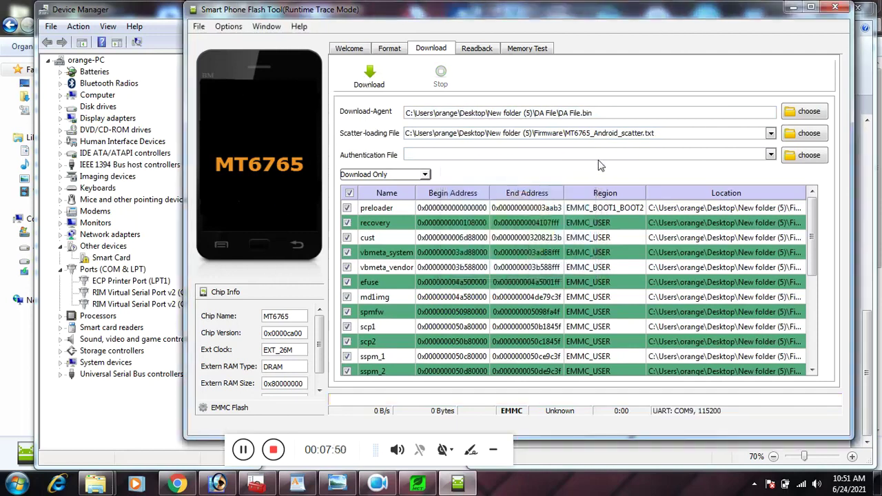
Close the flash tool, Device Manager and the SP_Flash_Tool_v5.2020_Win folder window, and minimize the WordPad guide
{"action": "left_click", "coordinate": [835, 7]}
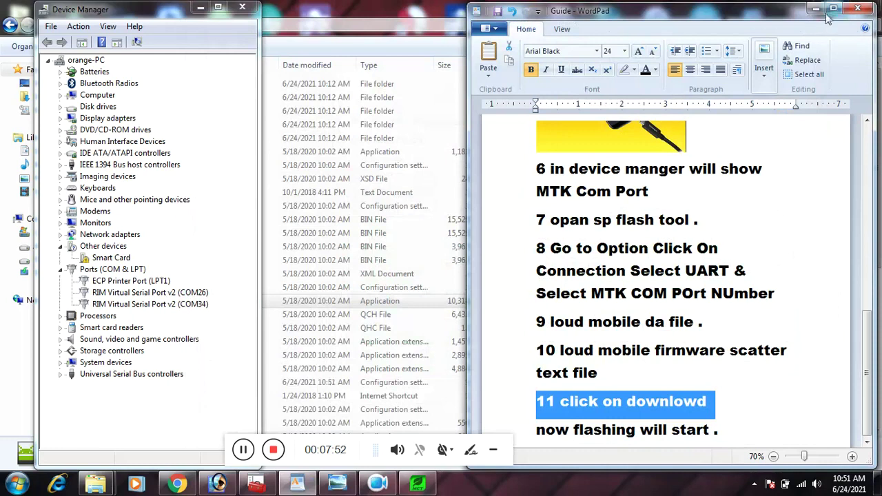
{"action": "left_click", "coordinate": [832, 10]}
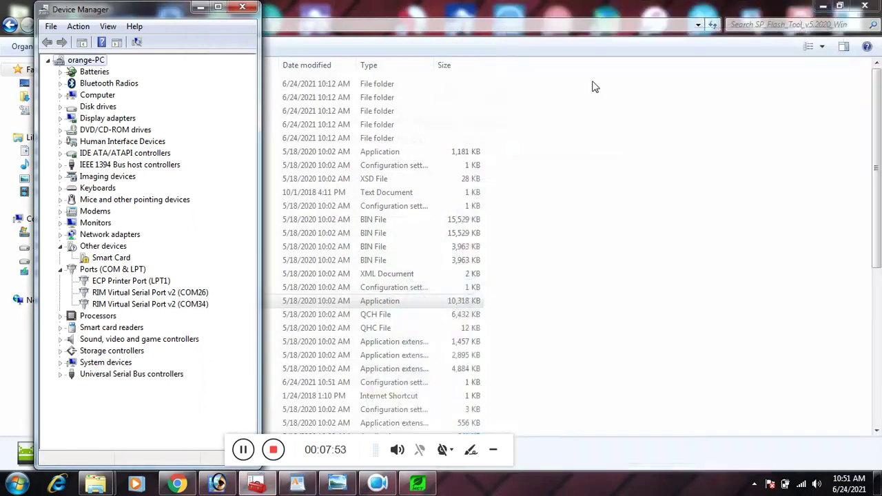
{"action": "left_click", "coordinate": [242, 7]}
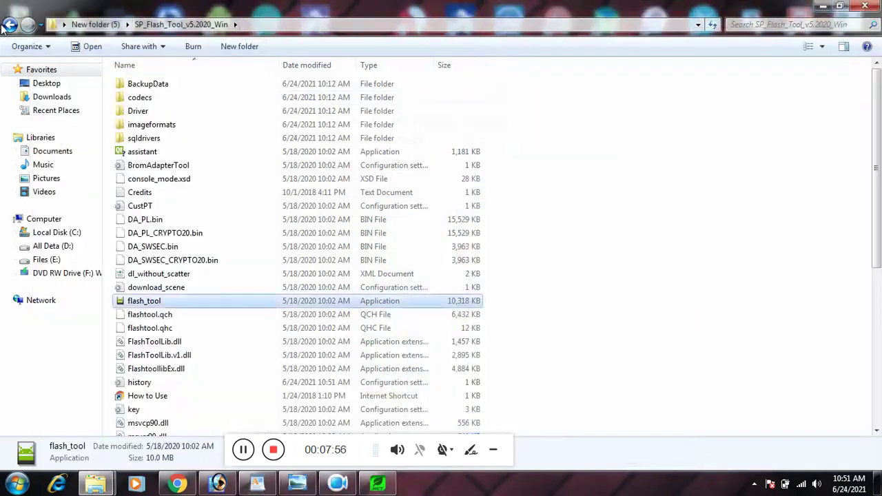
{"action": "left_click", "coordinate": [865, 5]}
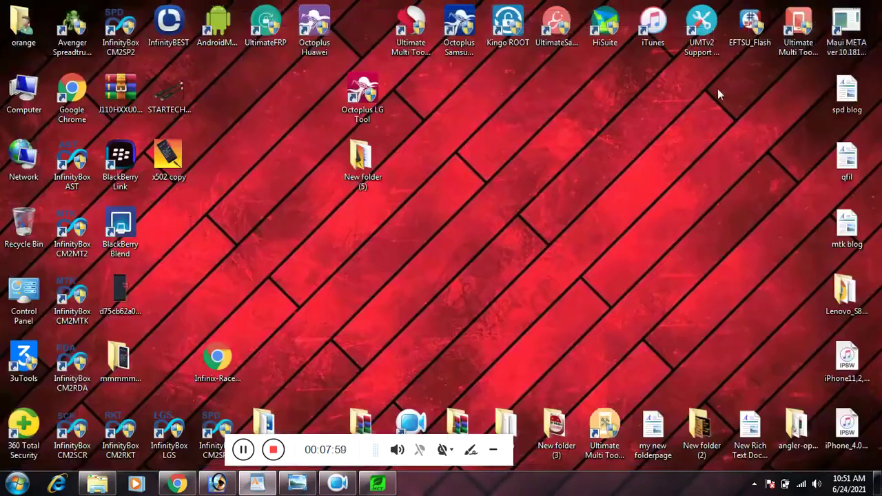